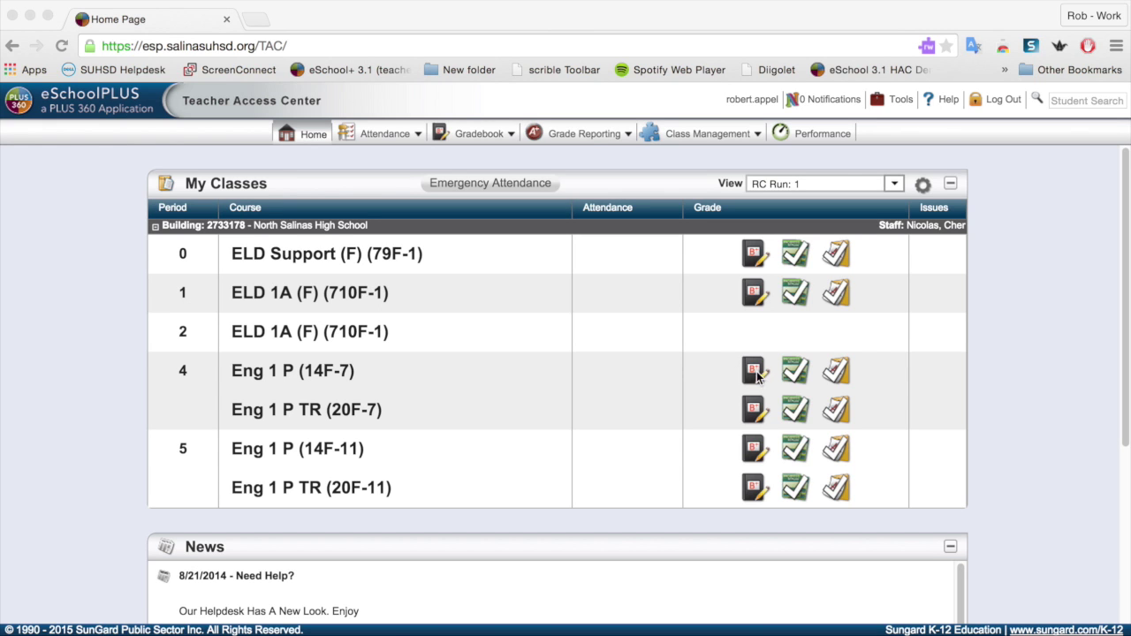
# Open the Eng 1 P (14F-7) gradebook and scroll through its 20-student Q1 roster
pyautogui.click(754, 373)
pyautogui.click(755, 373)
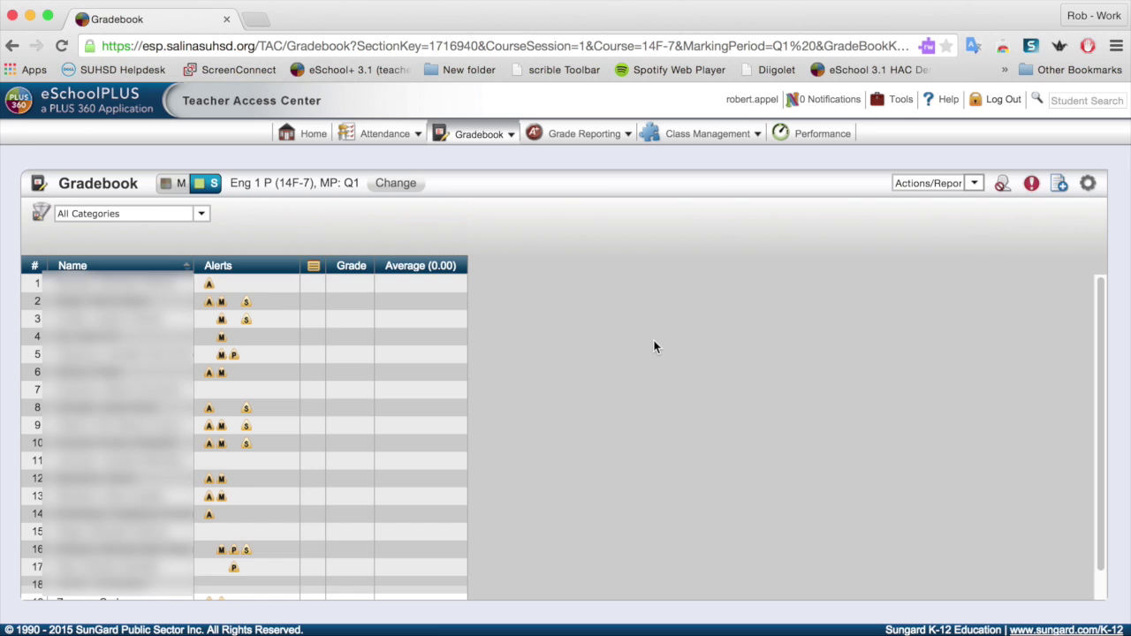
pyautogui.scroll(-2, 654, 347)
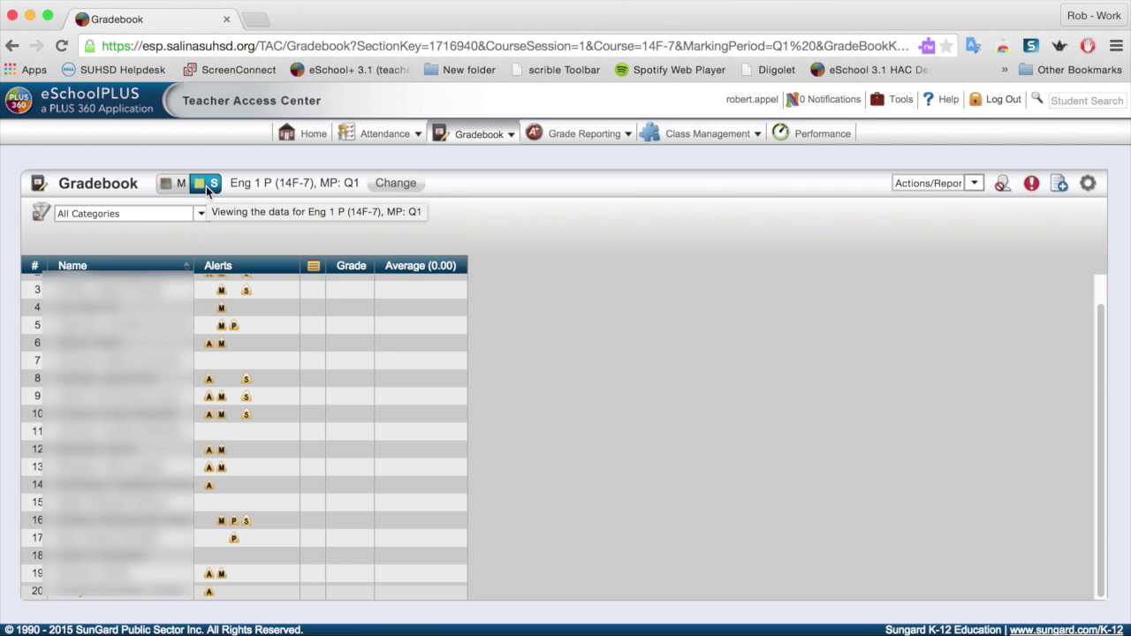
pyautogui.moveTo(270, 190)
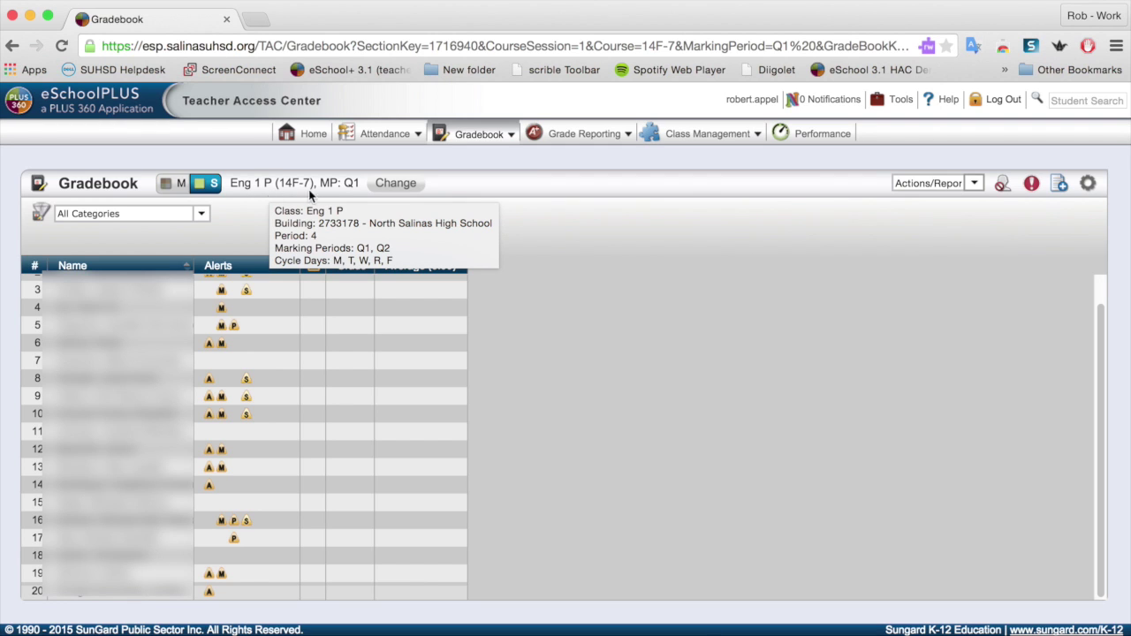
pyautogui.click(180, 186)
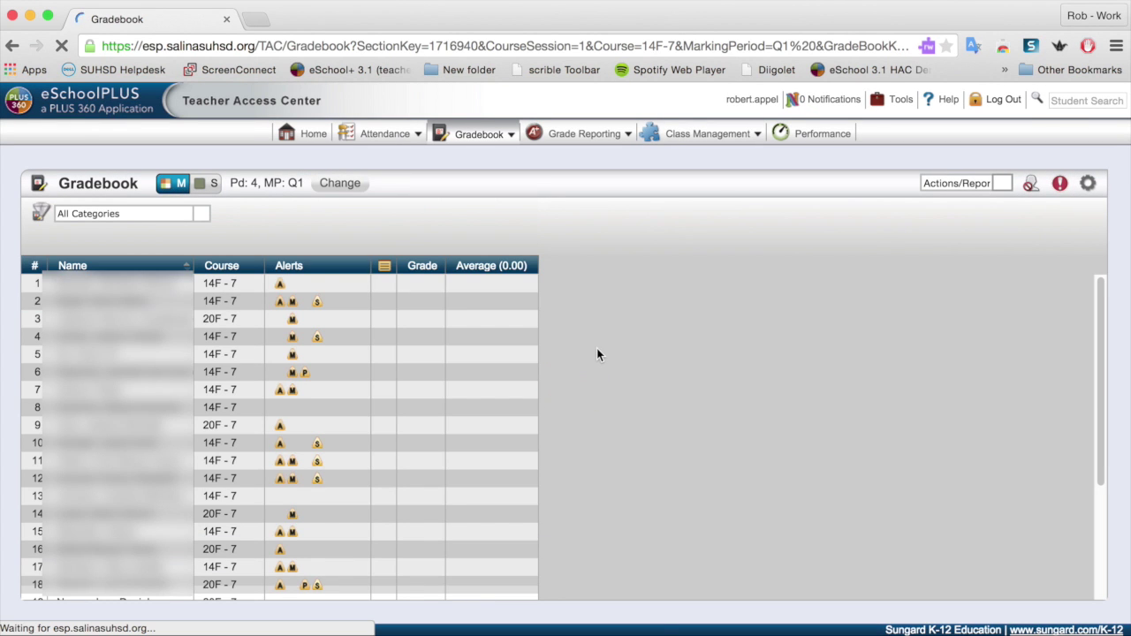
pyautogui.scroll(-3, 596, 352)
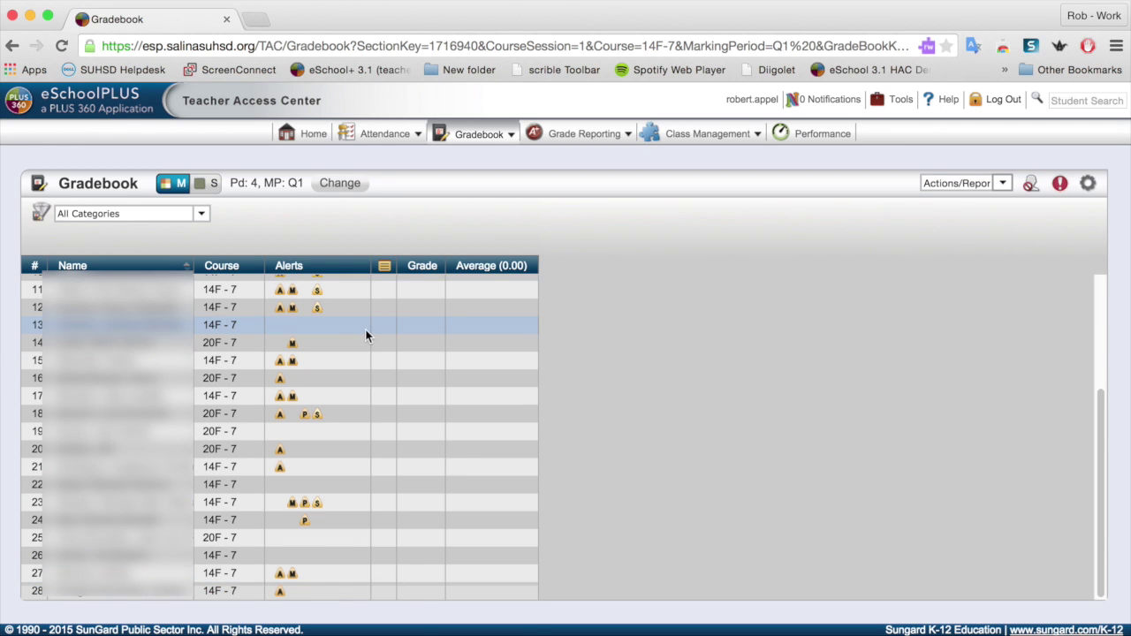
pyautogui.scroll(5, 547, 323)
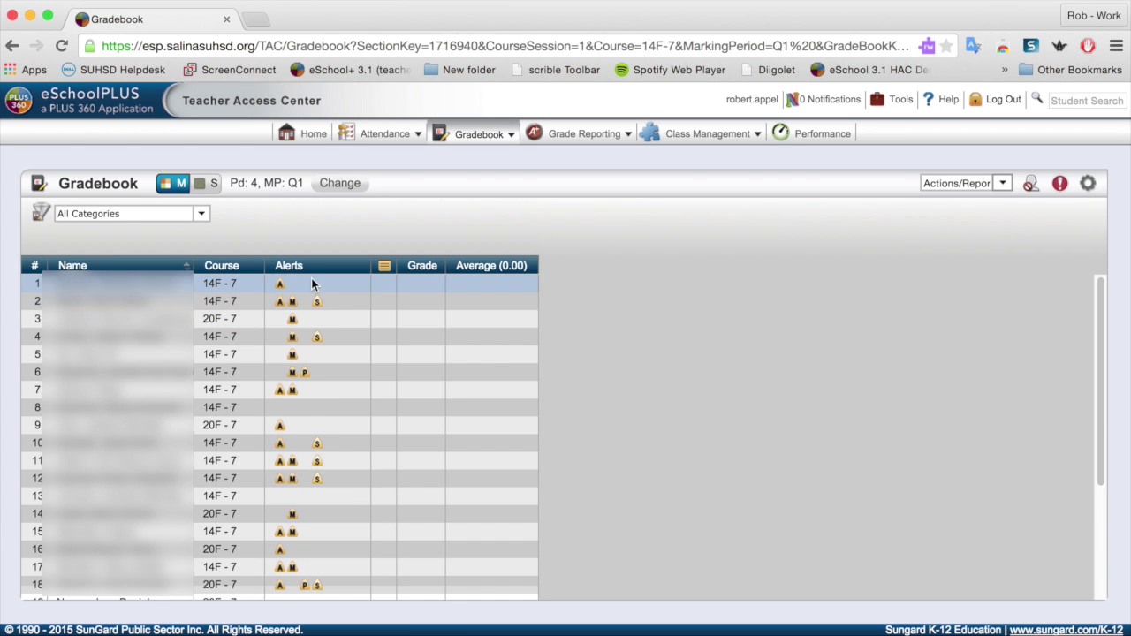
pyautogui.click(214, 189)
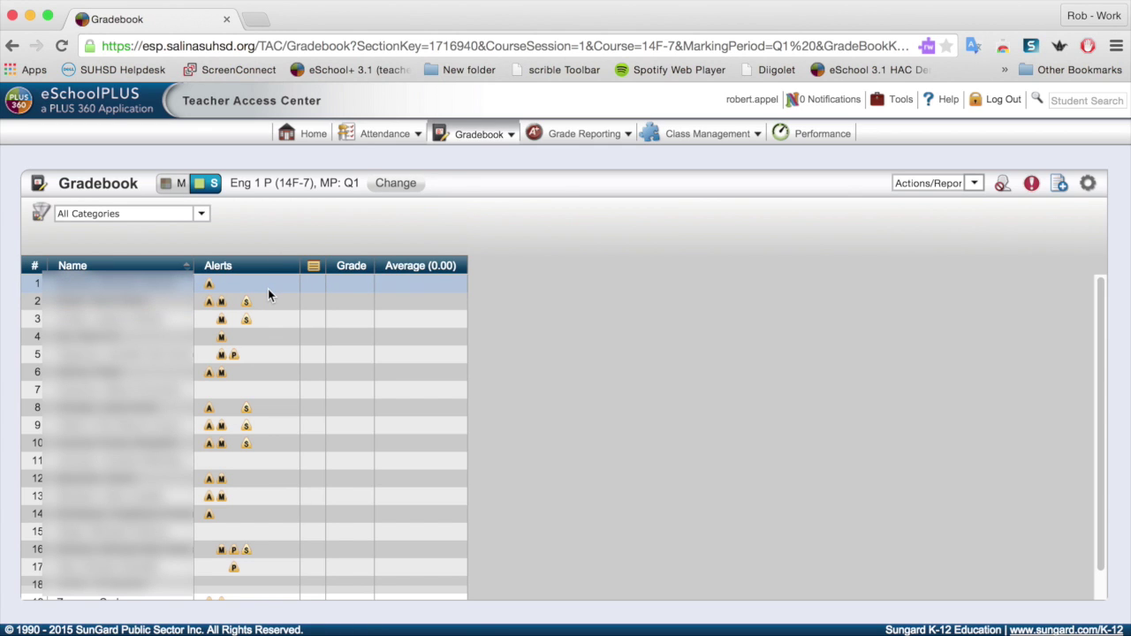
# Open Gradebook Setup for Eng 1 P, check the Assignments list, then return to Categories
pyautogui.moveTo(488, 135)
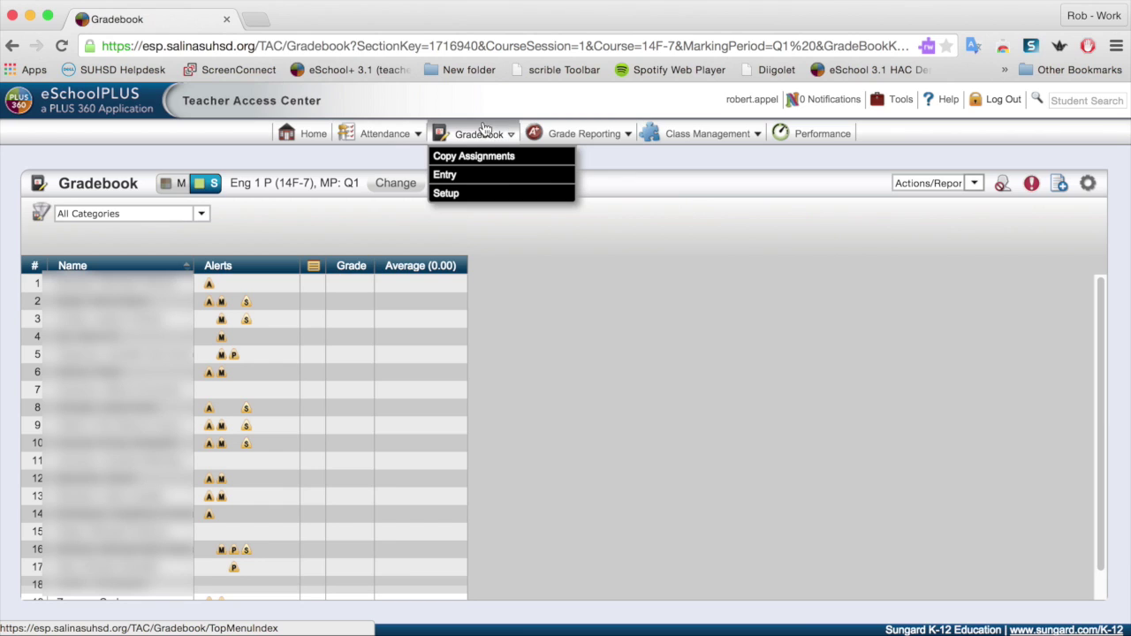
pyautogui.click(482, 195)
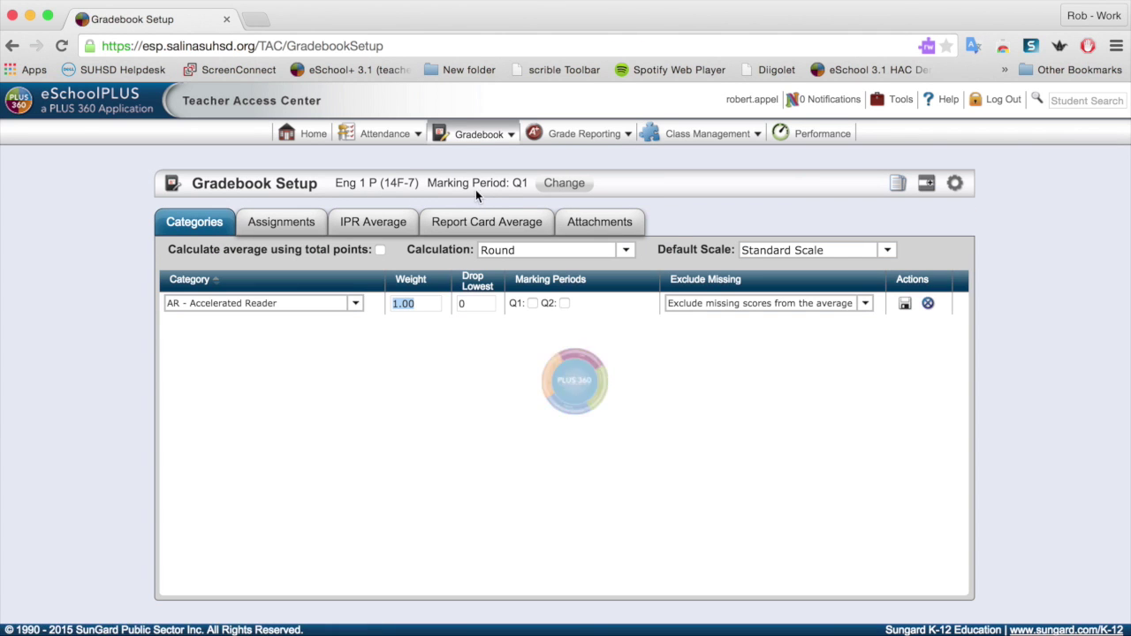
pyautogui.click(271, 222)
pyautogui.click(169, 217)
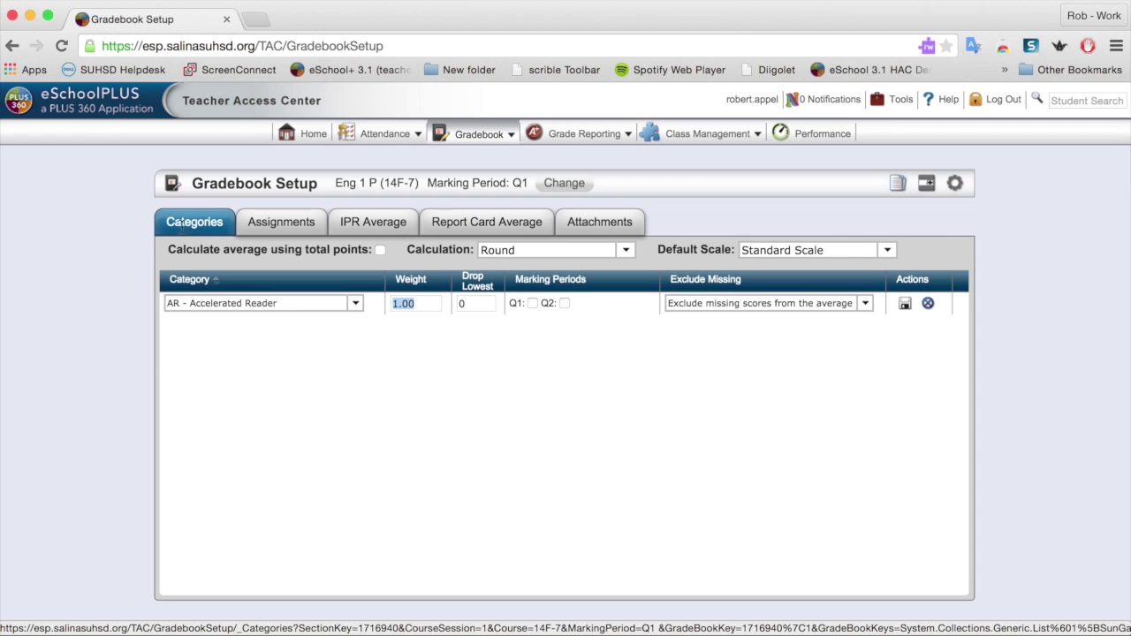
# Make the row CLSWK - Classwork with weight 40, drop lowest 1, missing scores as zero
pyautogui.click(356, 304)
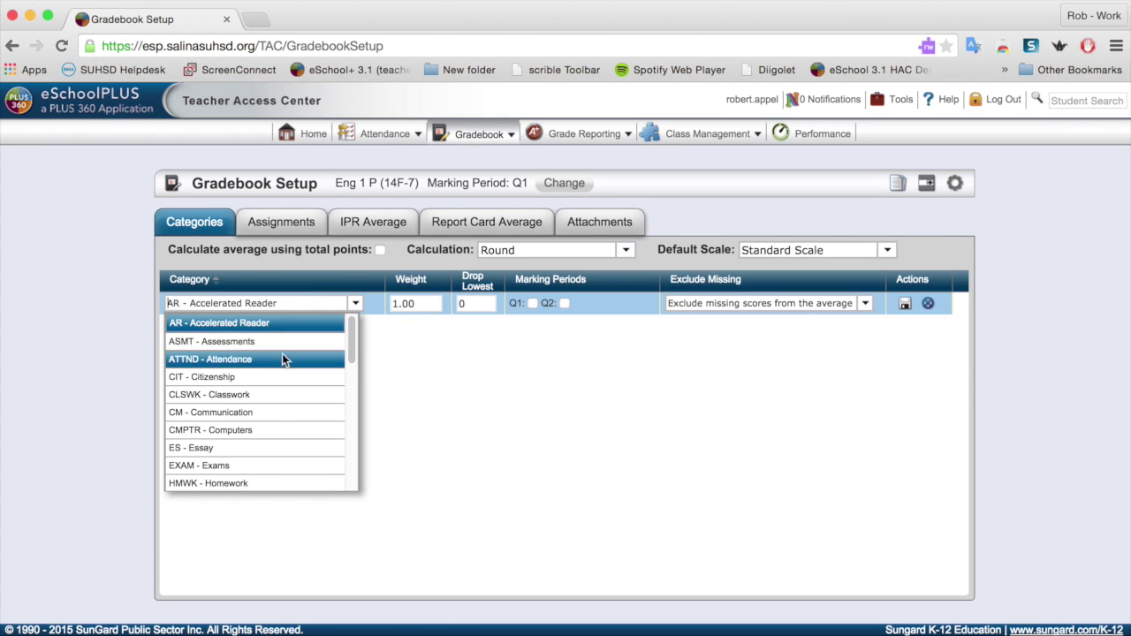
pyautogui.click(277, 396)
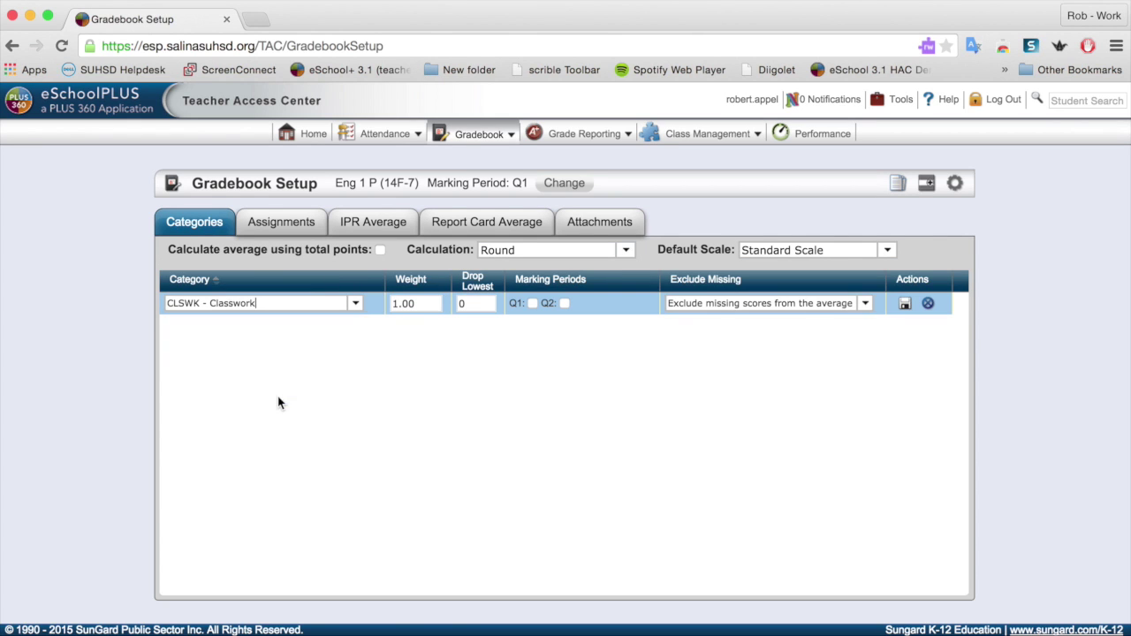
pyautogui.doubleClick(425, 303)
pyautogui.write('40')
pyautogui.click(471, 303)
pyautogui.moveTo(471, 303); pyautogui.dragTo(453, 302)
pyautogui.write('1')
pyautogui.click(866, 303)
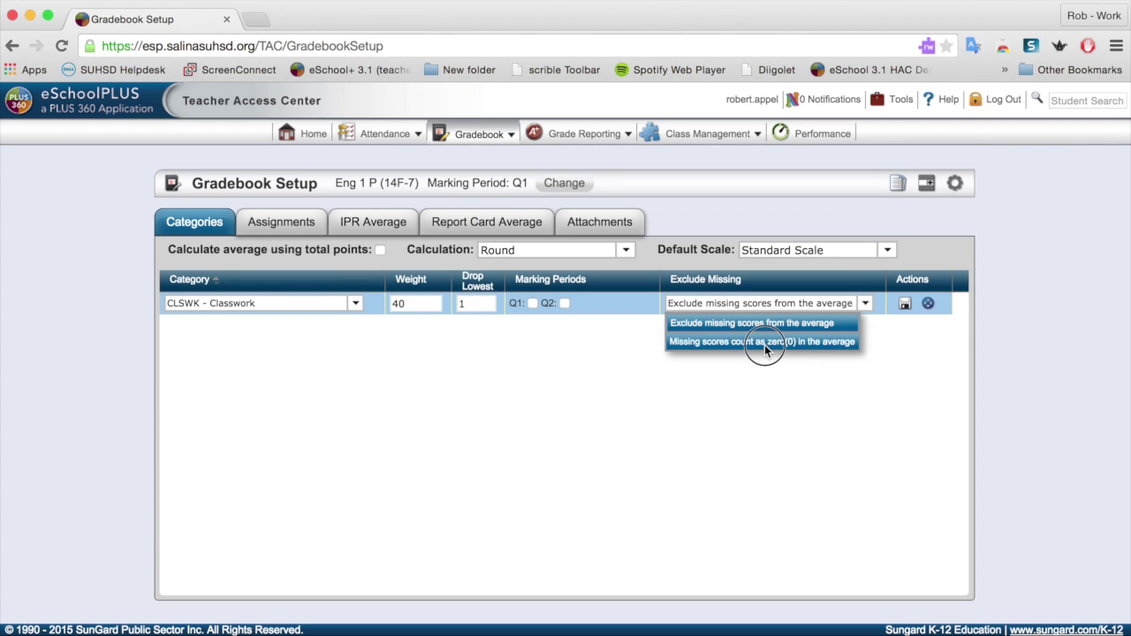
pyautogui.click(765, 342)
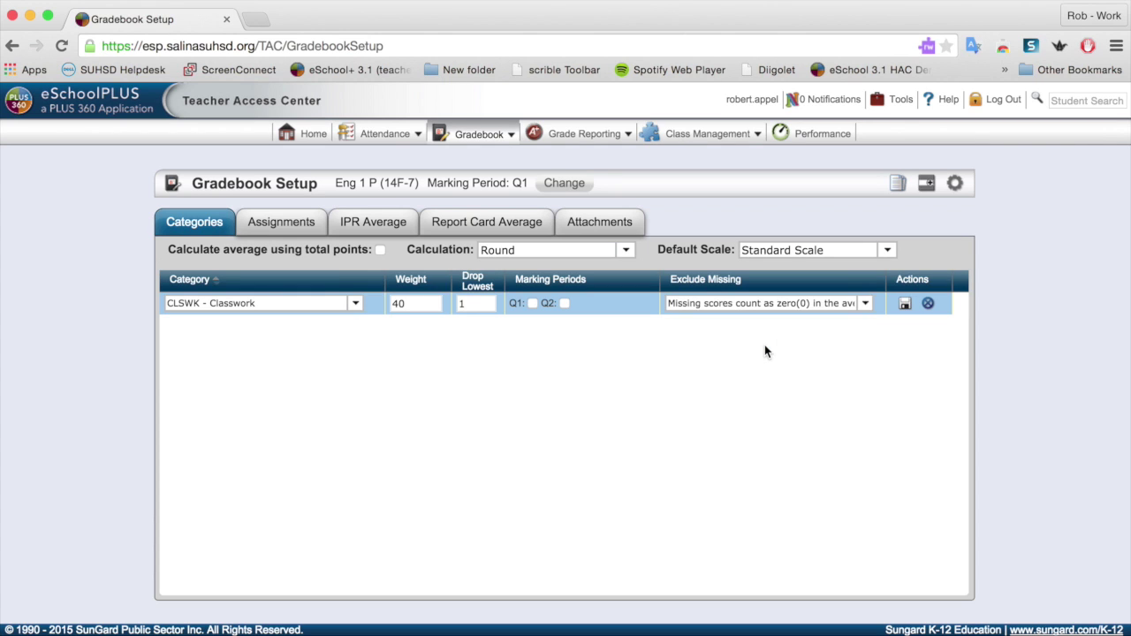
# Save the Classwork row, then toggle 'Calculate average using total points' on and off
pyautogui.click(906, 306)
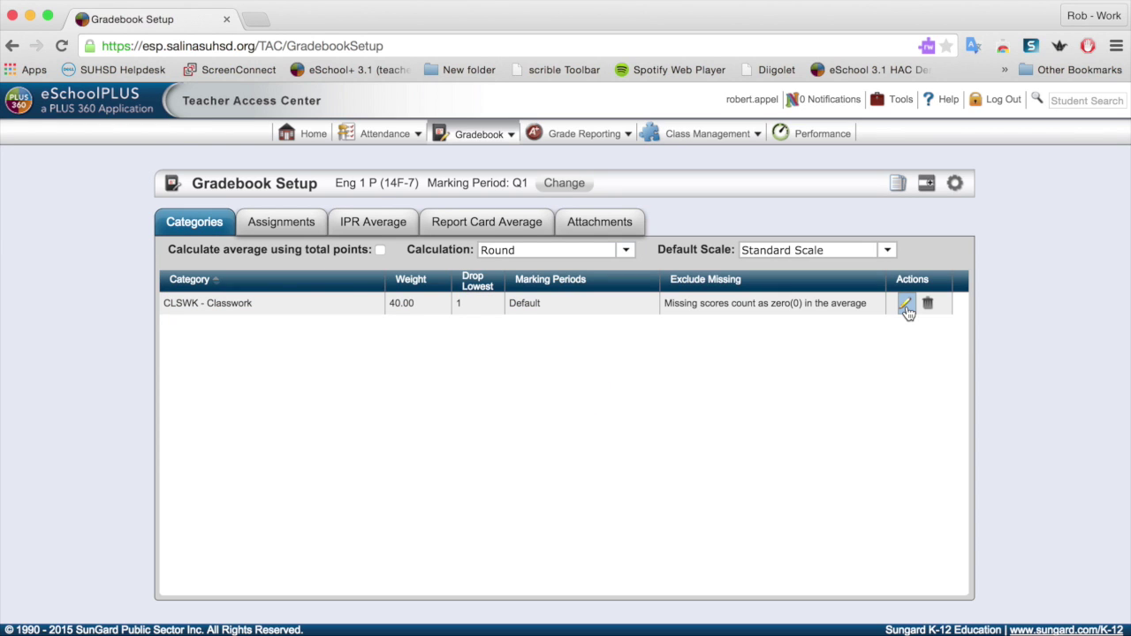
pyautogui.click(903, 306)
pyautogui.click(380, 250)
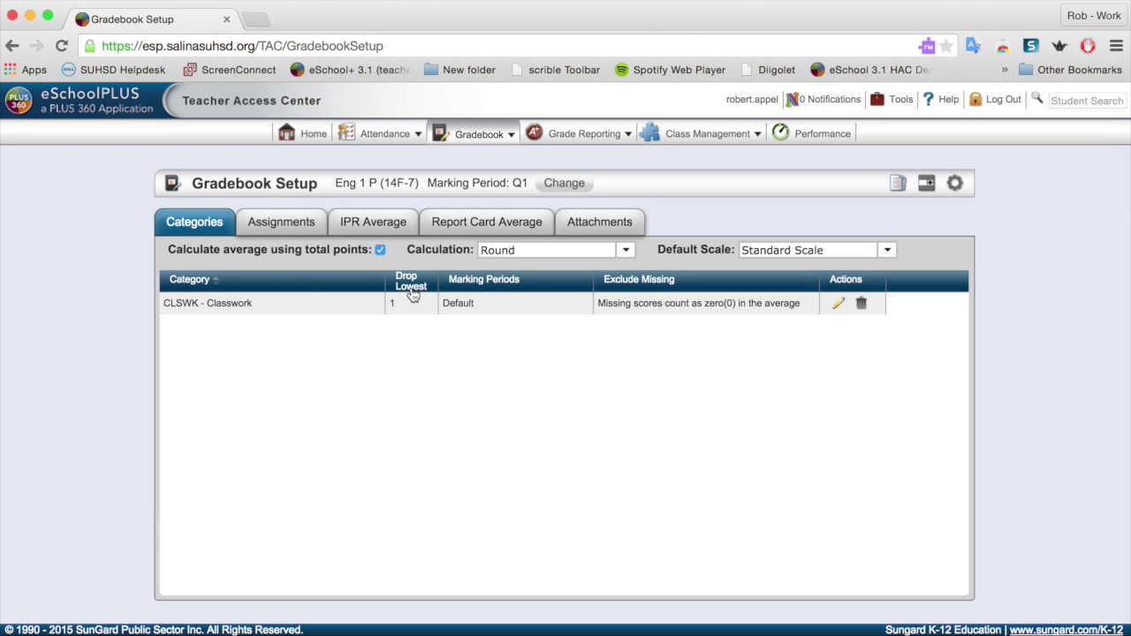
pyautogui.click(380, 250)
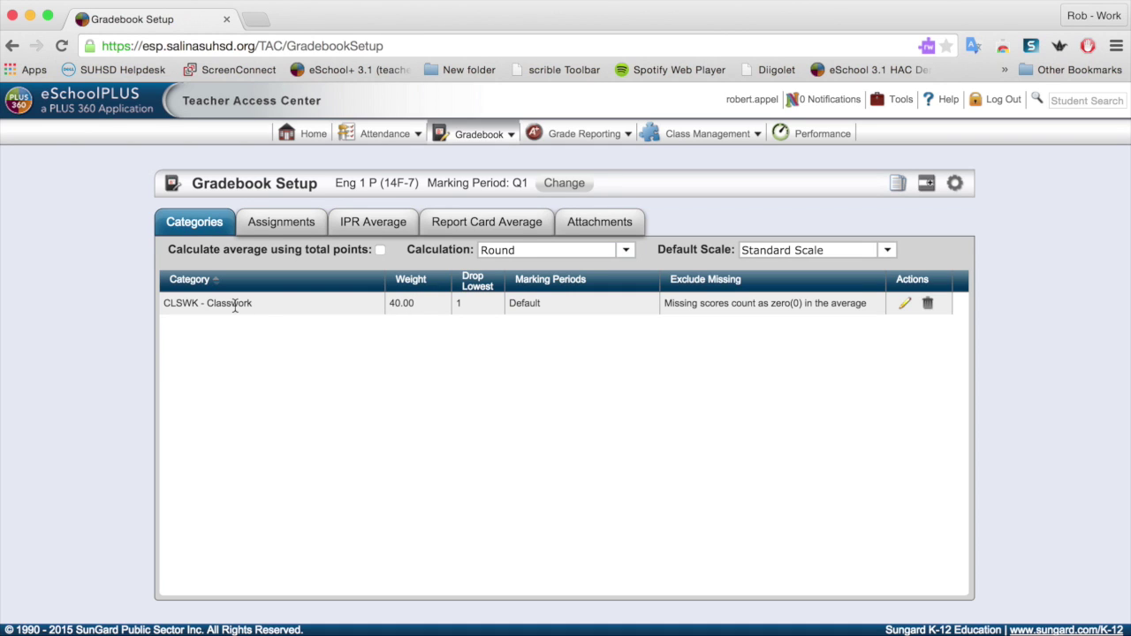
# Add and save an ASMT - Assessments category with weight 60 and missing scores as zero
pyautogui.click(927, 187)
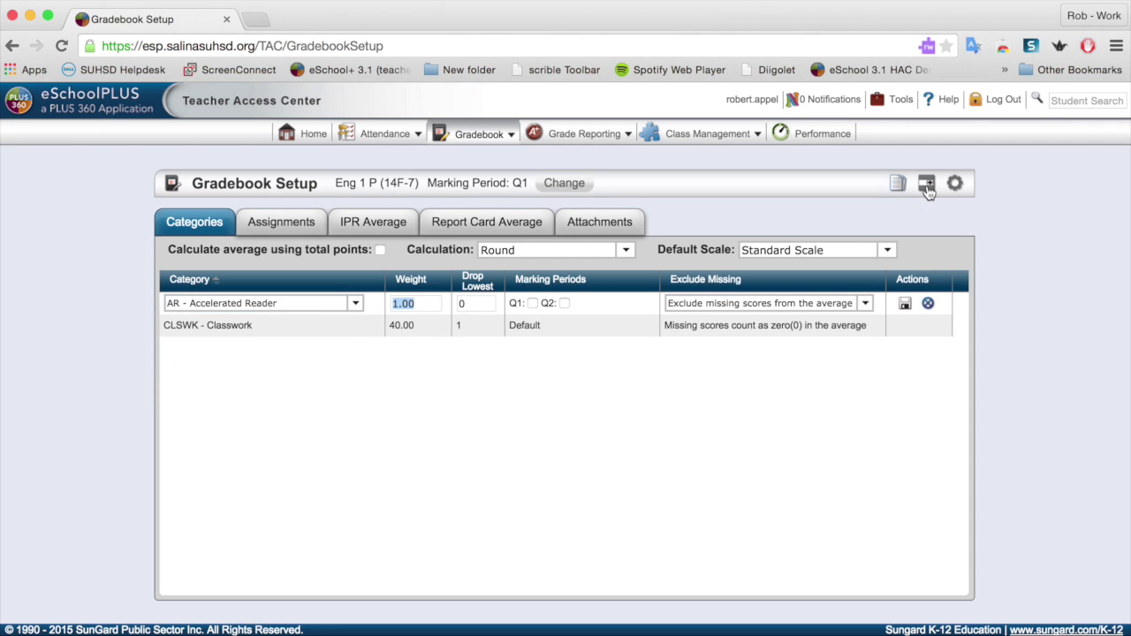
pyautogui.click(357, 305)
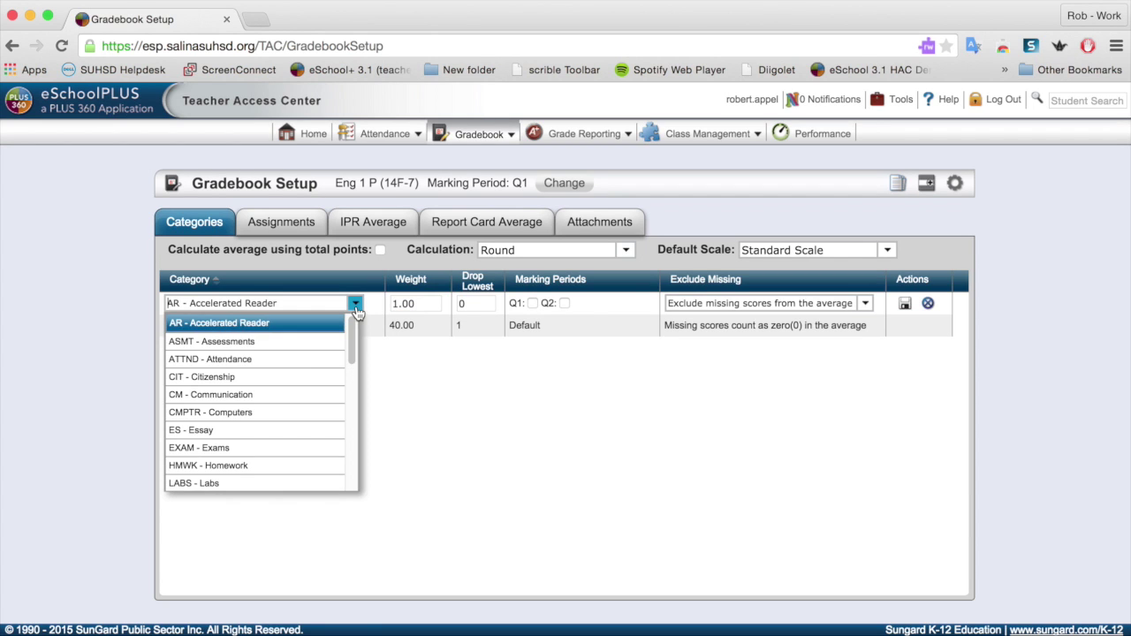
pyautogui.click(305, 341)
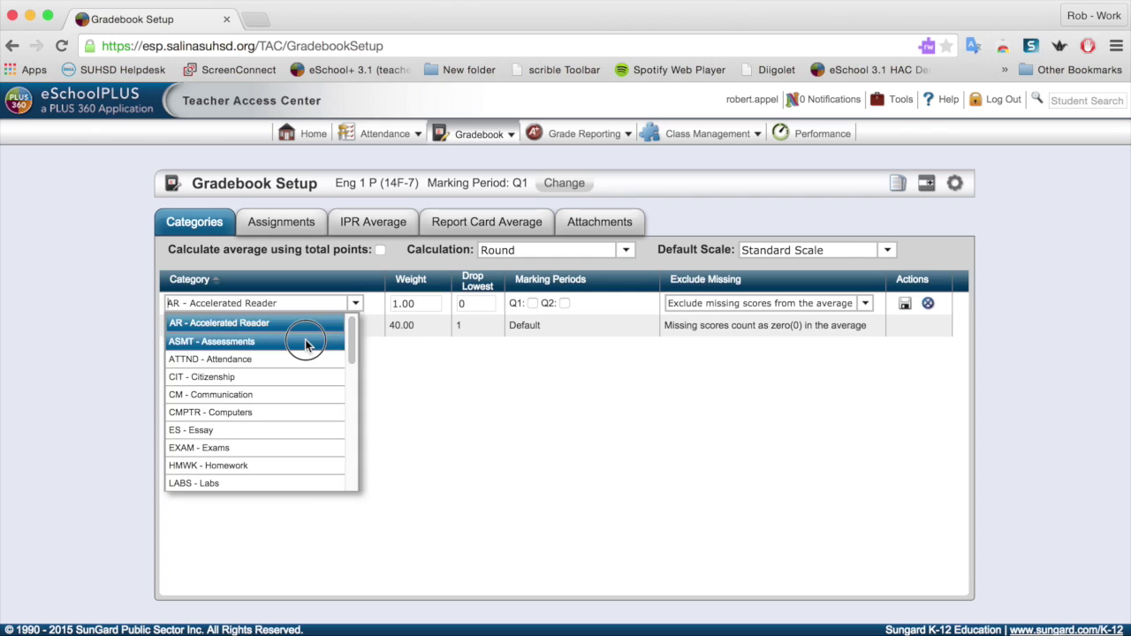
pyautogui.click(395, 304)
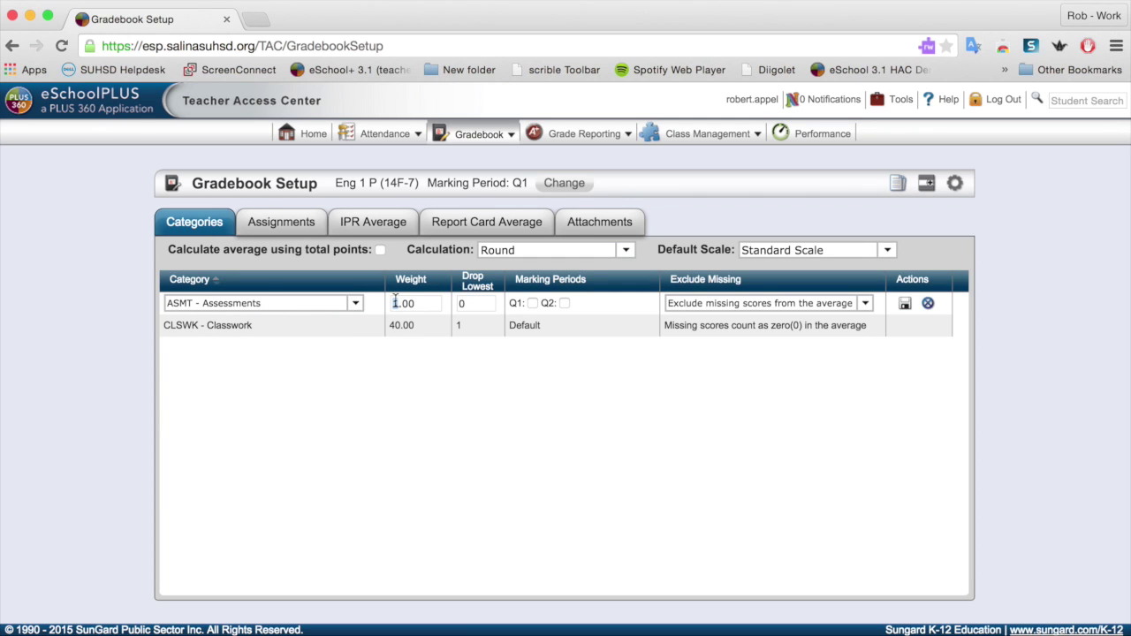
pyautogui.press('Delete')
pyautogui.write('60')
pyautogui.click(523, 326)
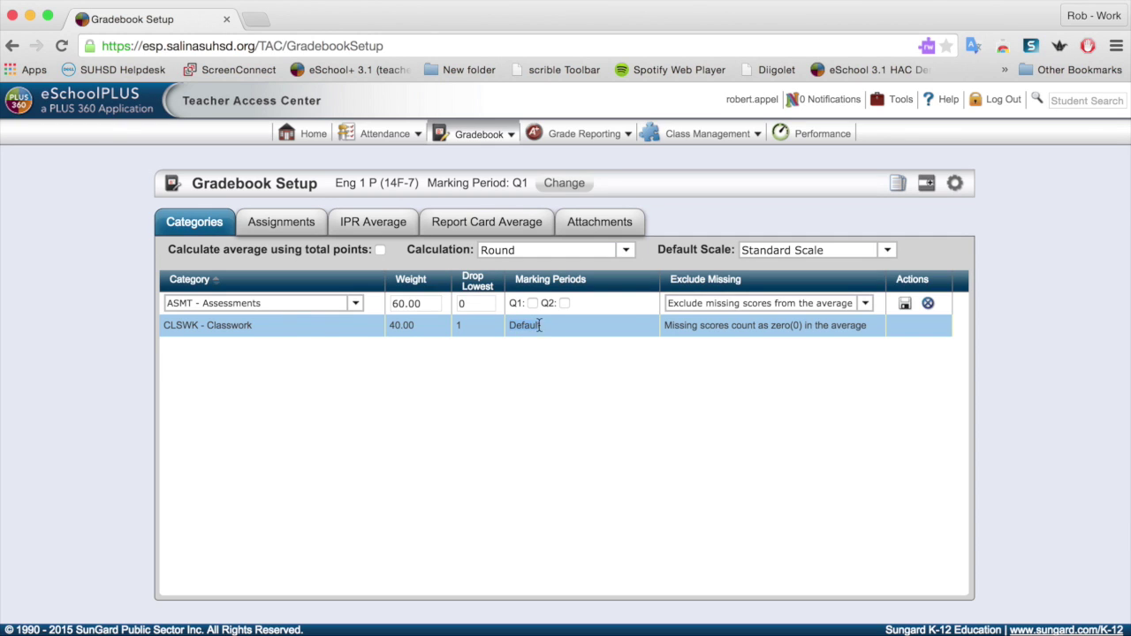
pyautogui.click(864, 304)
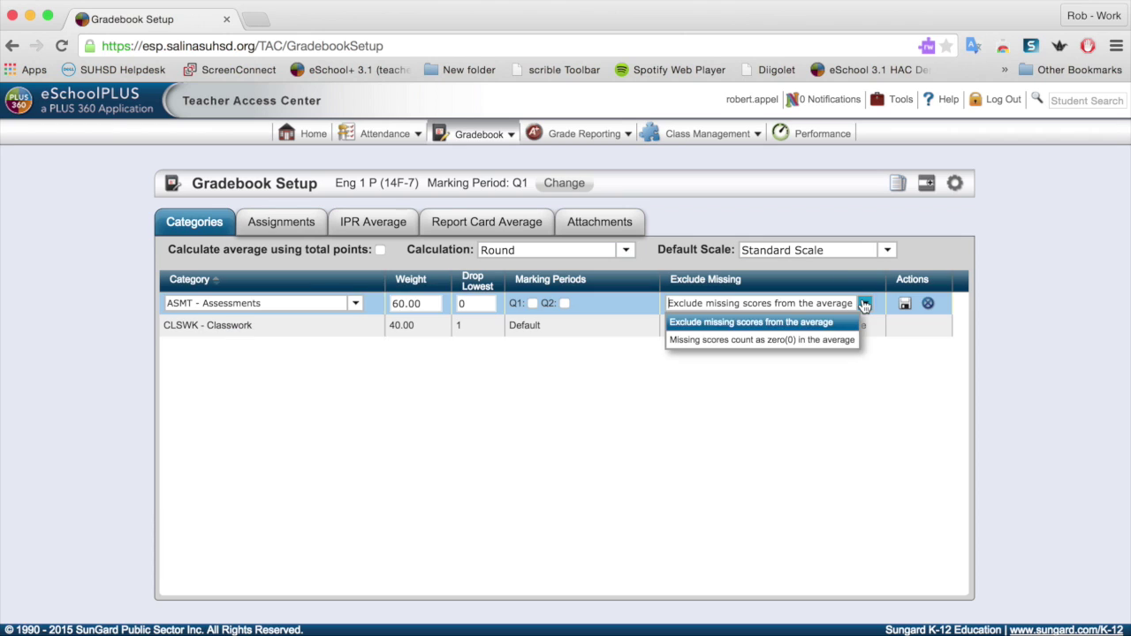
pyautogui.click(798, 342)
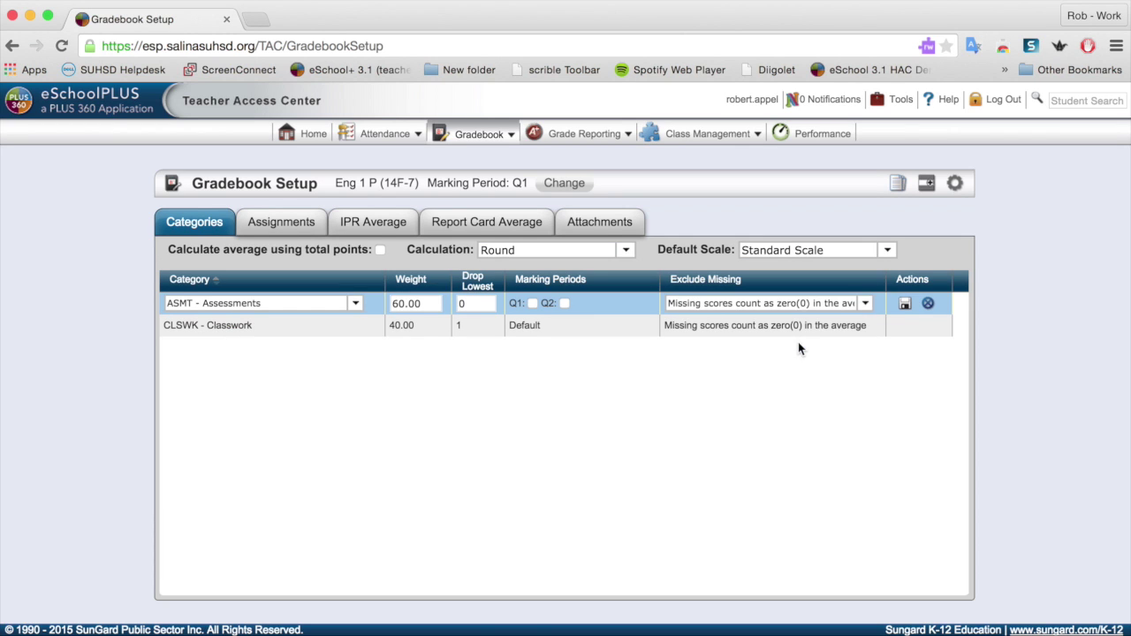
pyautogui.click(904, 304)
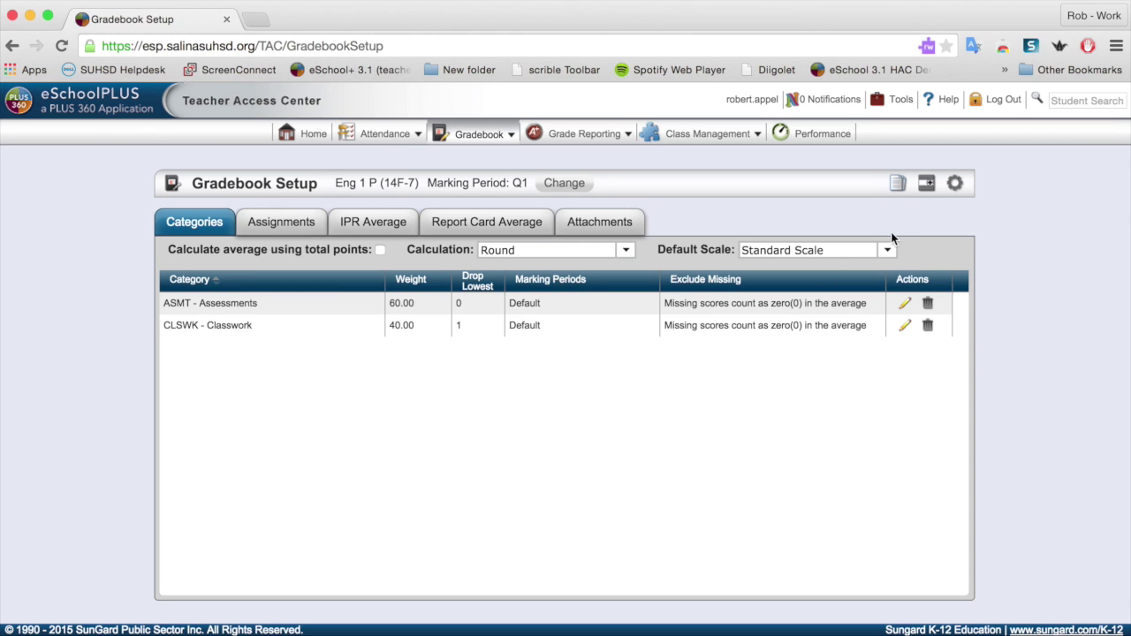
# Open Copy categories and assignments from the Gradebook Setup header
pyautogui.click(898, 187)
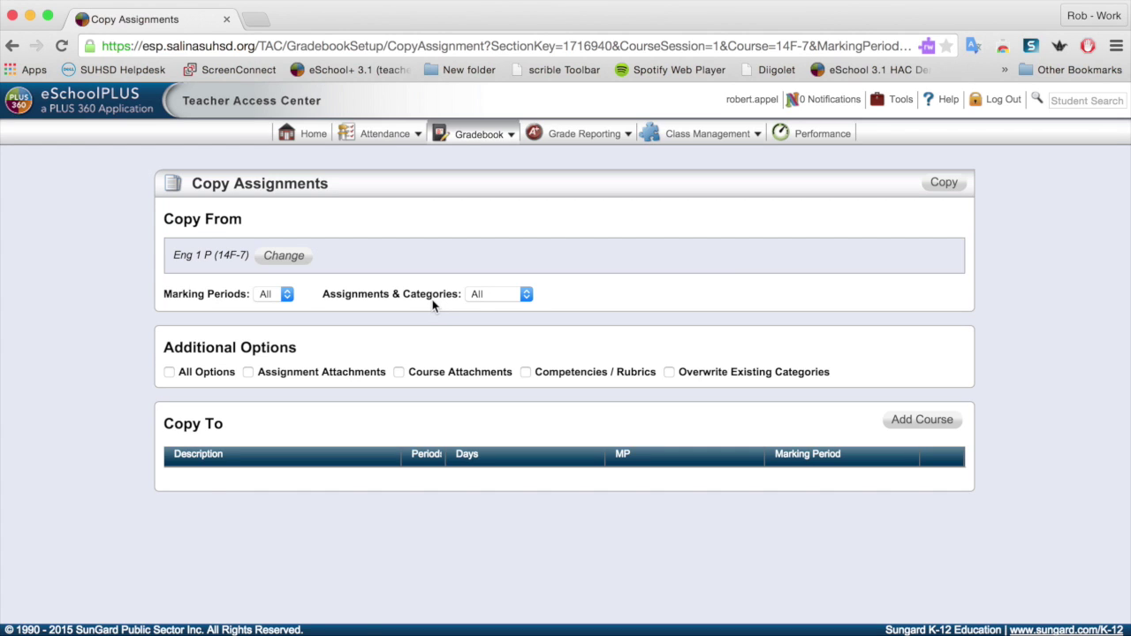
# Add the period 4 and 5 Eng 1 P TR, Eng 2 P and Eng 2 P TR sections as copy targets
pyautogui.click(922, 421)
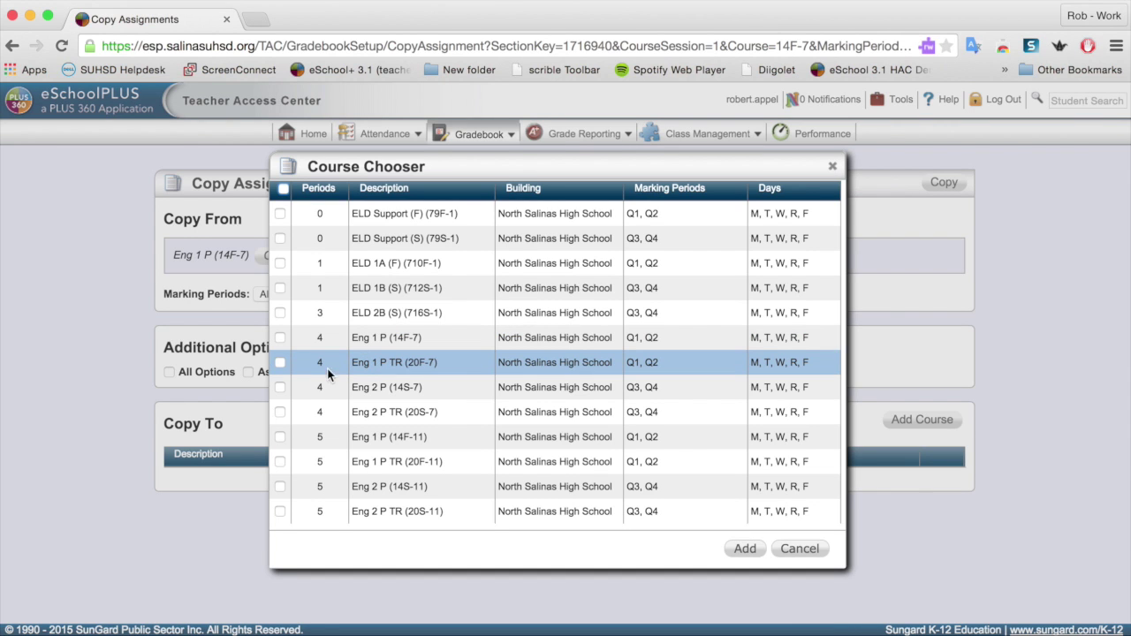
pyautogui.click(280, 363)
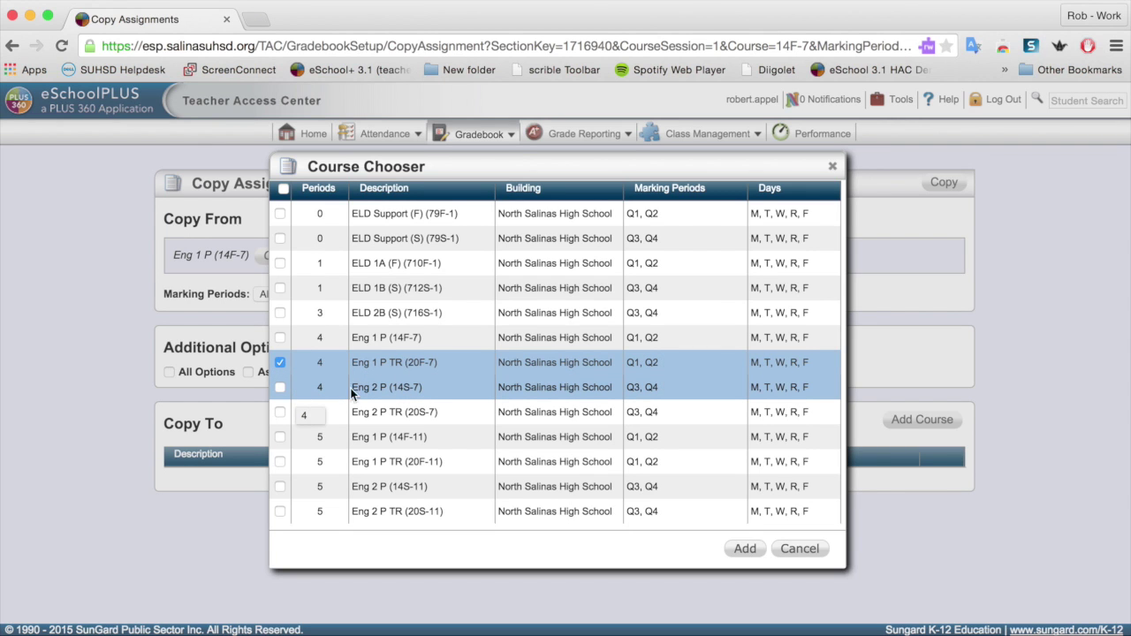
pyautogui.click(280, 388)
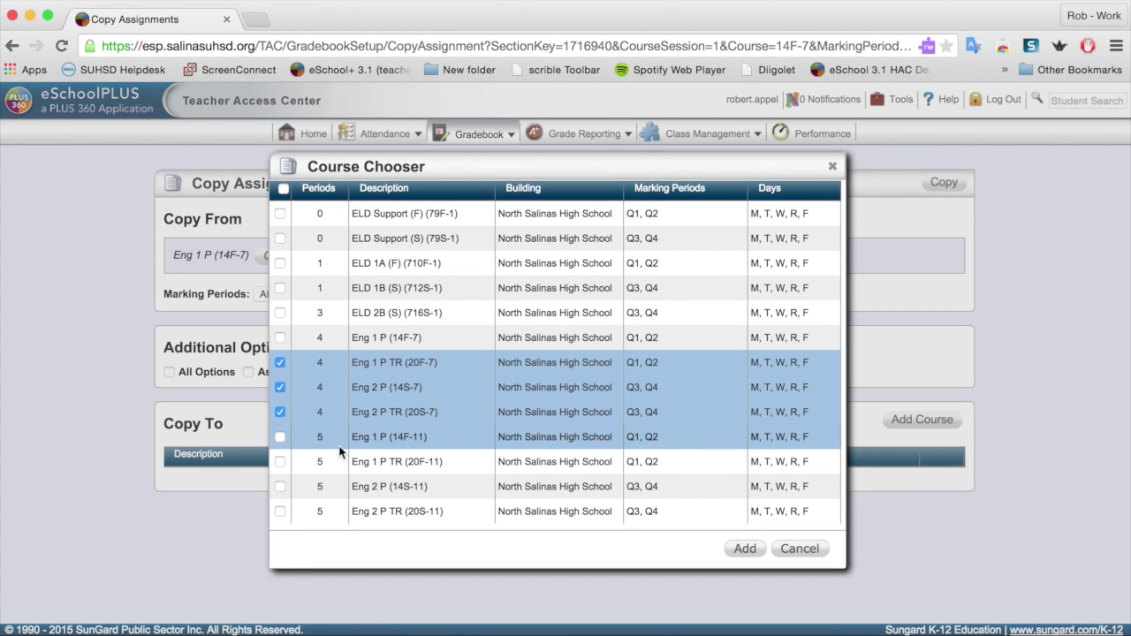
pyautogui.click(280, 438)
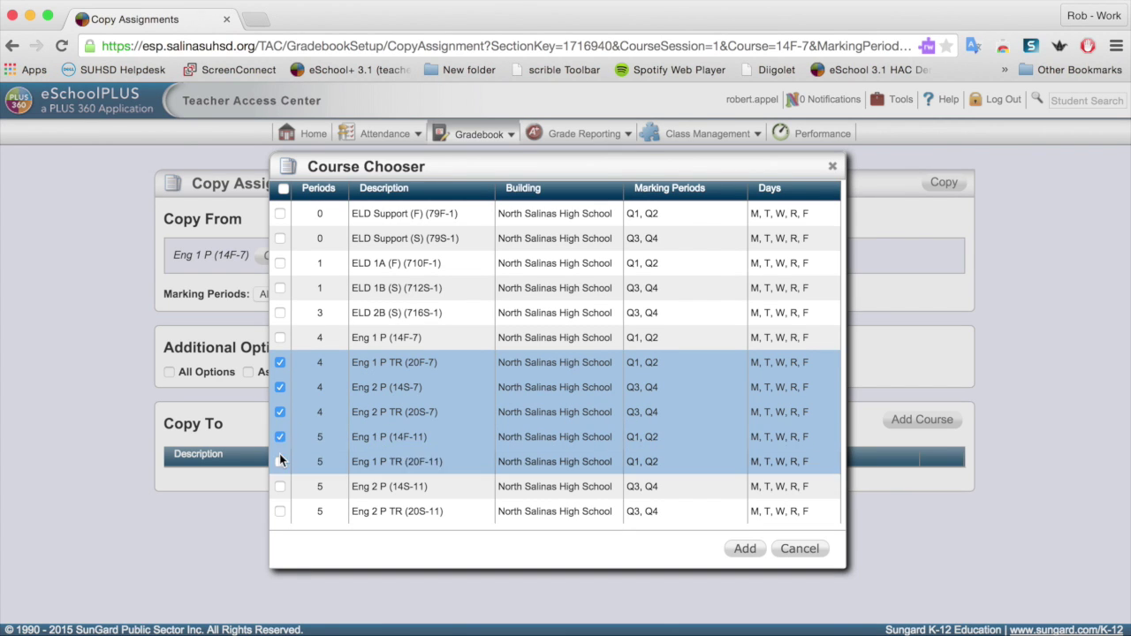
pyautogui.click(279, 487)
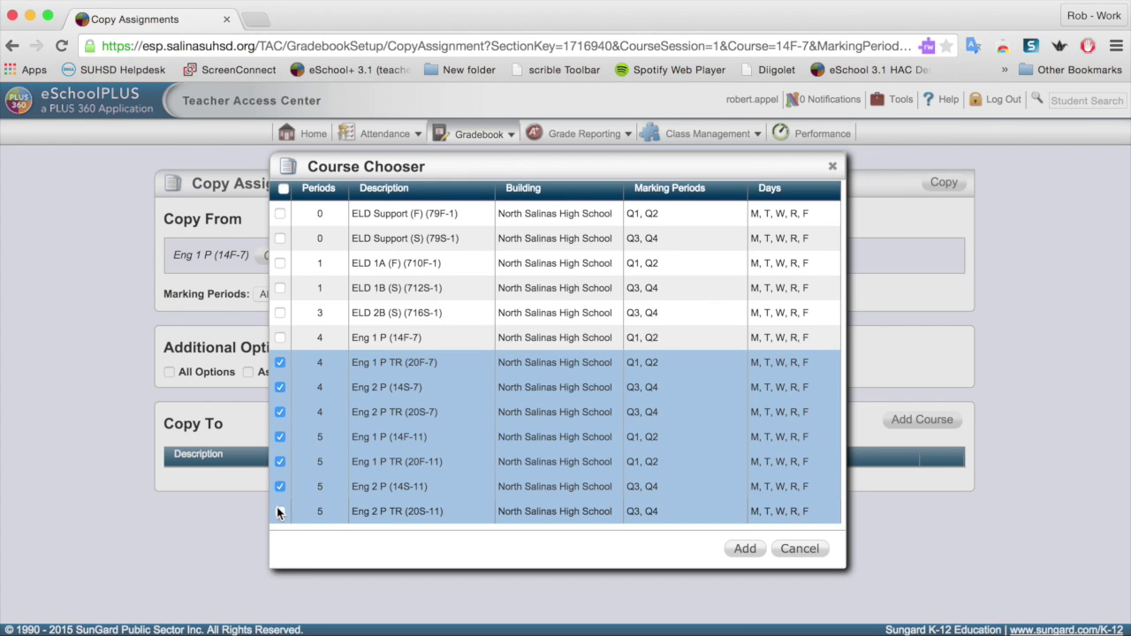
pyautogui.click(279, 512)
pyautogui.click(743, 549)
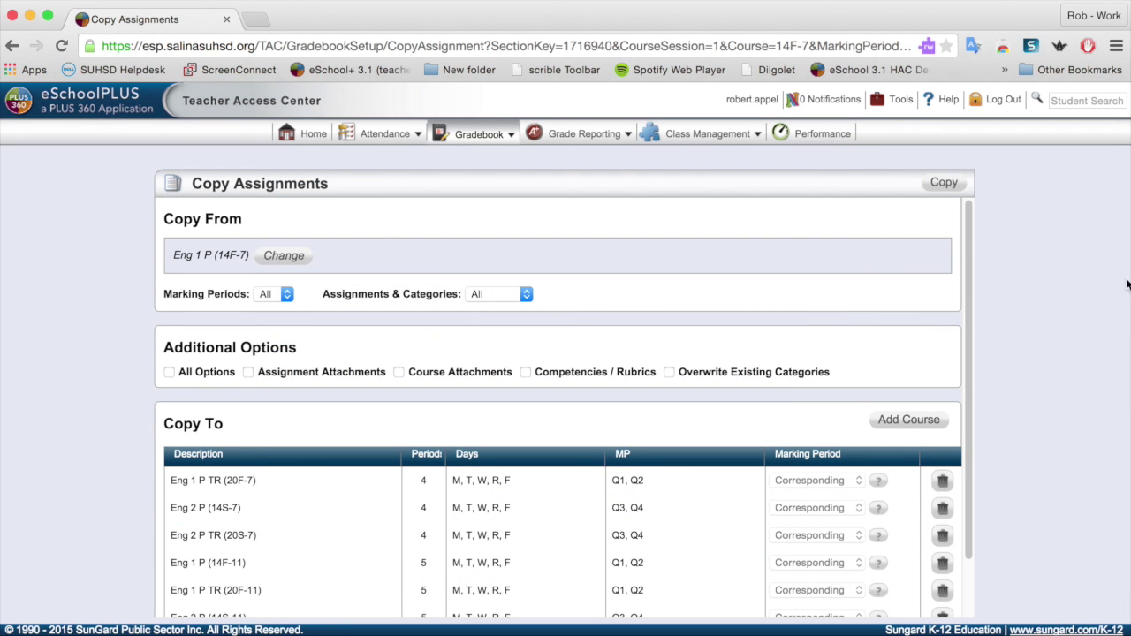
# Run the copy to the seven target sections and close the 'Copy has finished' message
pyautogui.moveTo(972, 454); pyautogui.dragTo(979, 503)
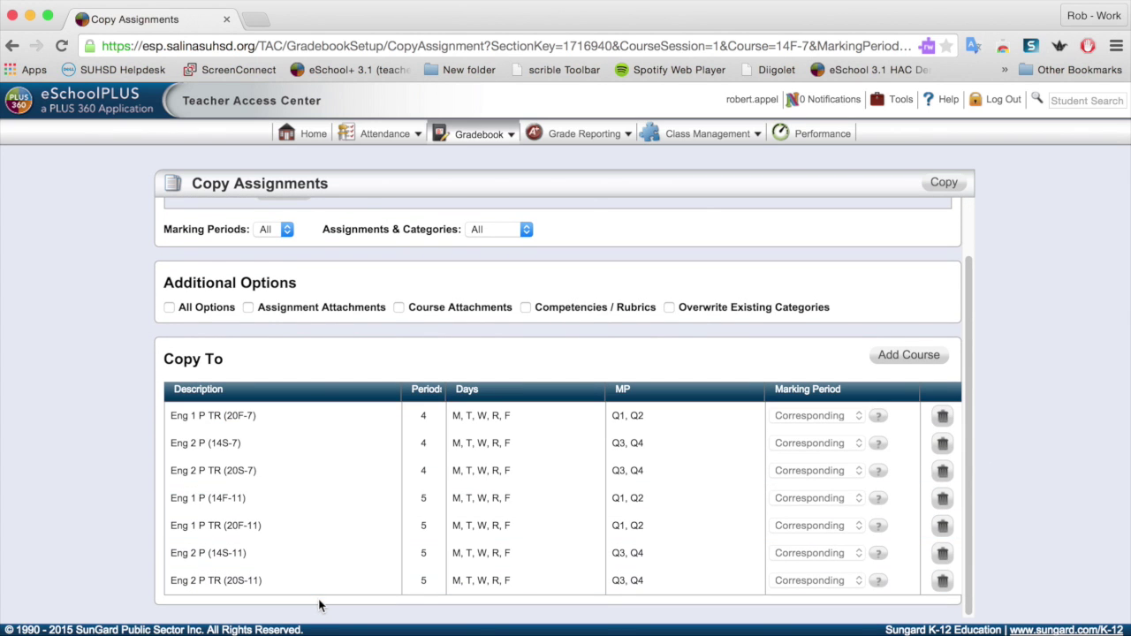
pyautogui.click(951, 187)
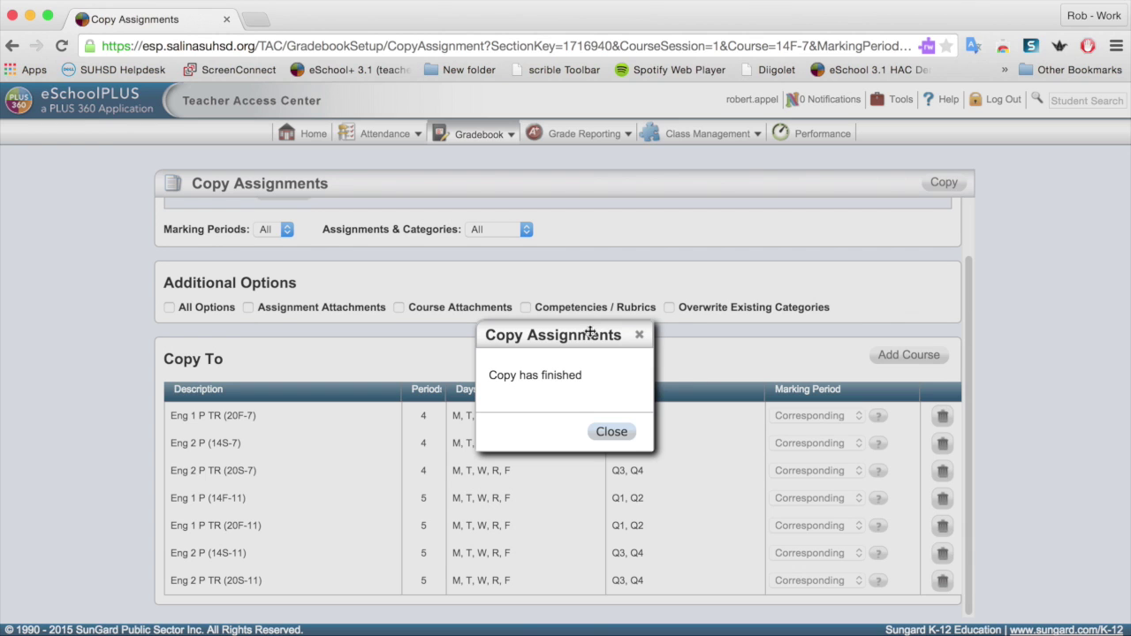
pyautogui.click(624, 432)
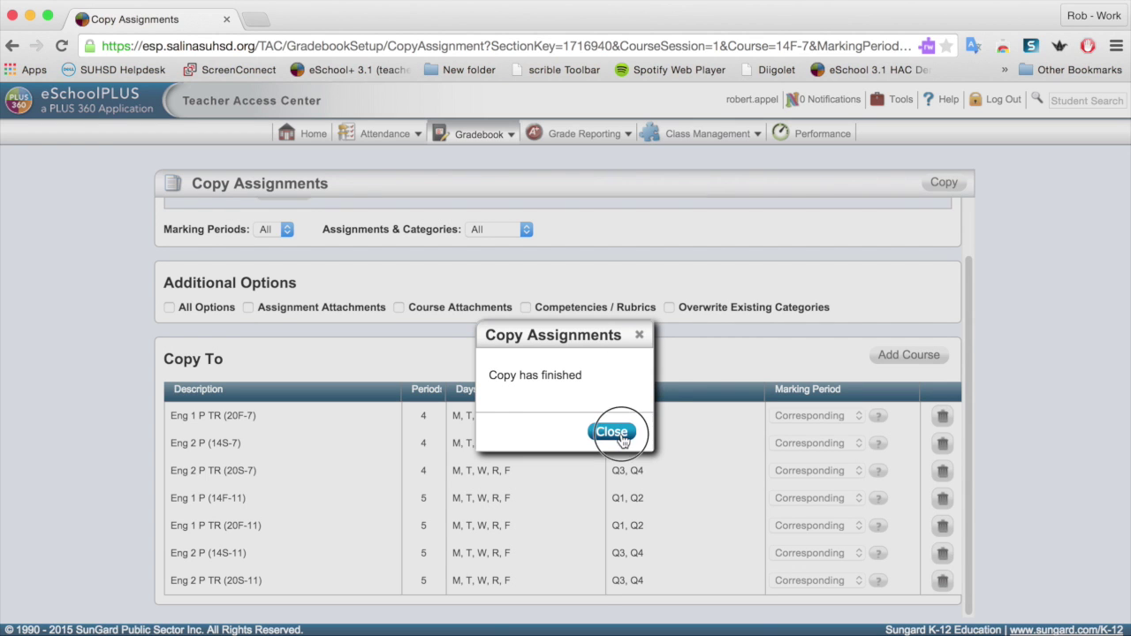